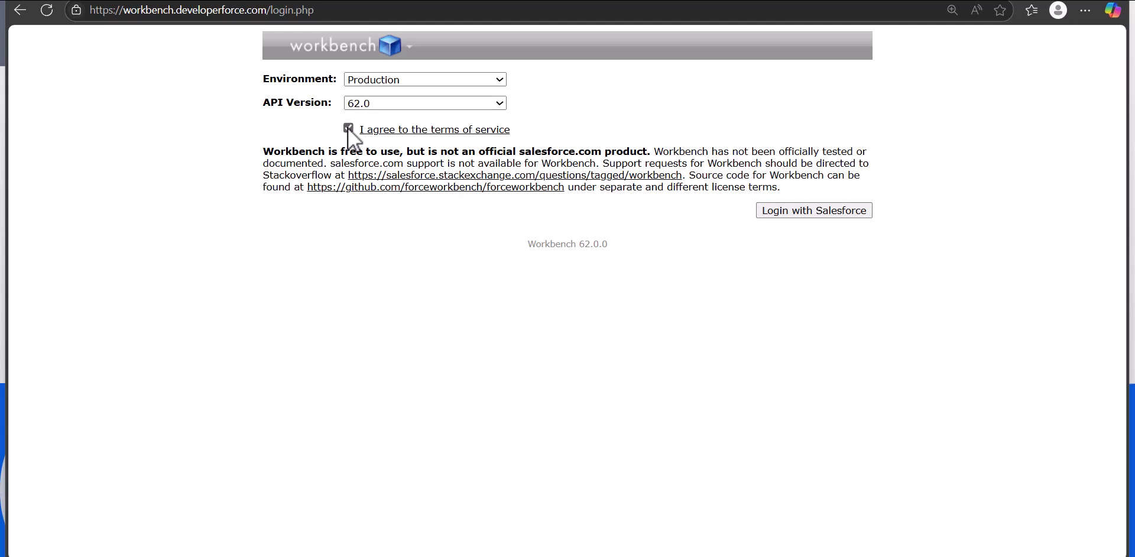
- Log in to the Production environment of Workbench with the Salesforce account
{"action": "left_click", "coordinate": [831, 216]}
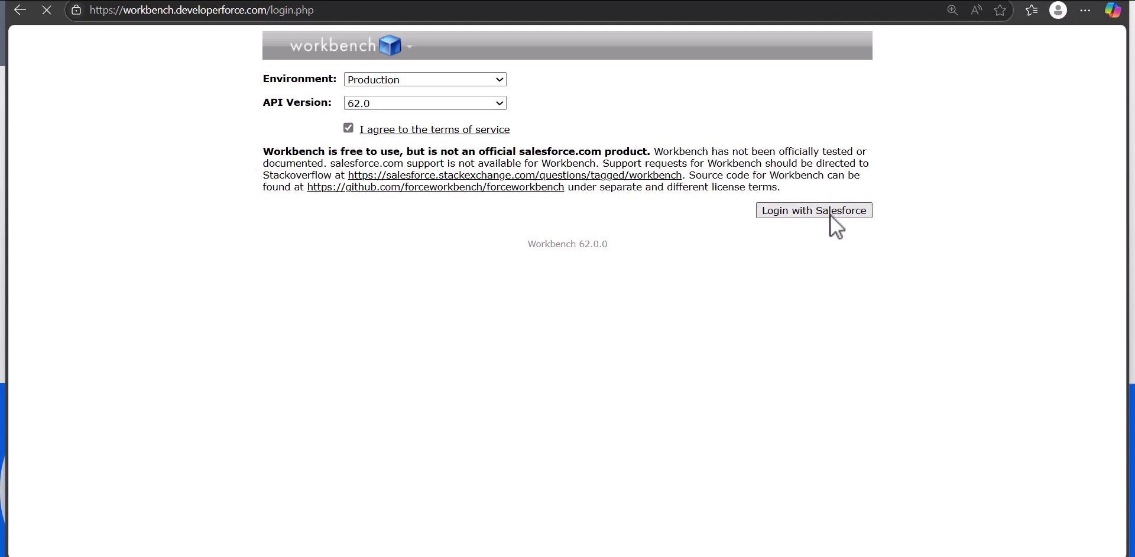
{"action": "left_click", "coordinate": [572, 341]}
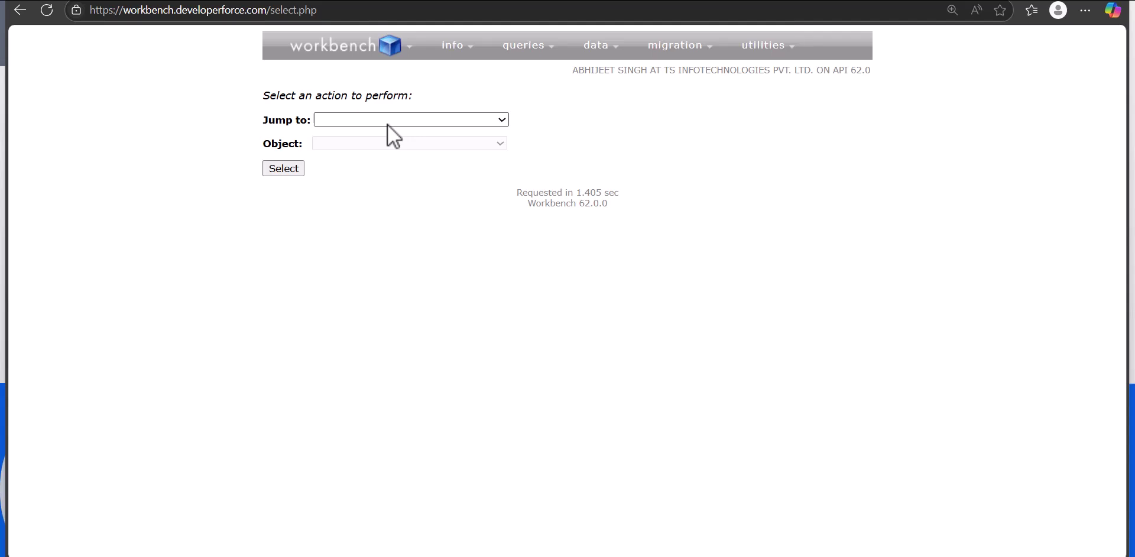
{"action": "mouse_move", "coordinate": [601, 59]}
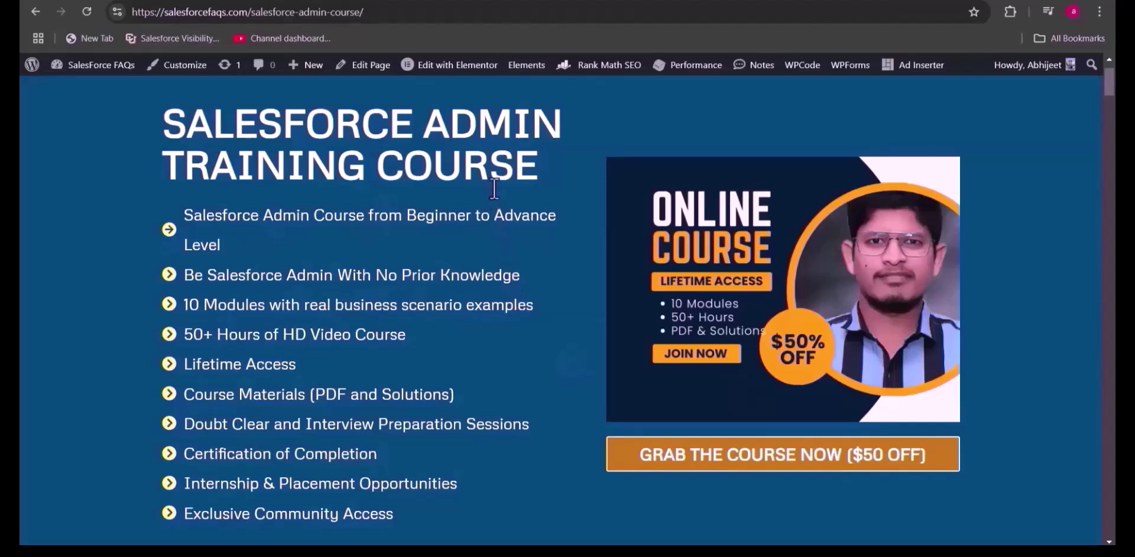
- Look through the Salesforce Admin training course page, from the course overview and module contents to the purchase offer
{"action": "scroll", "coordinate": [485, 254], "scroll_direction": "down", "scroll_amount": 1}
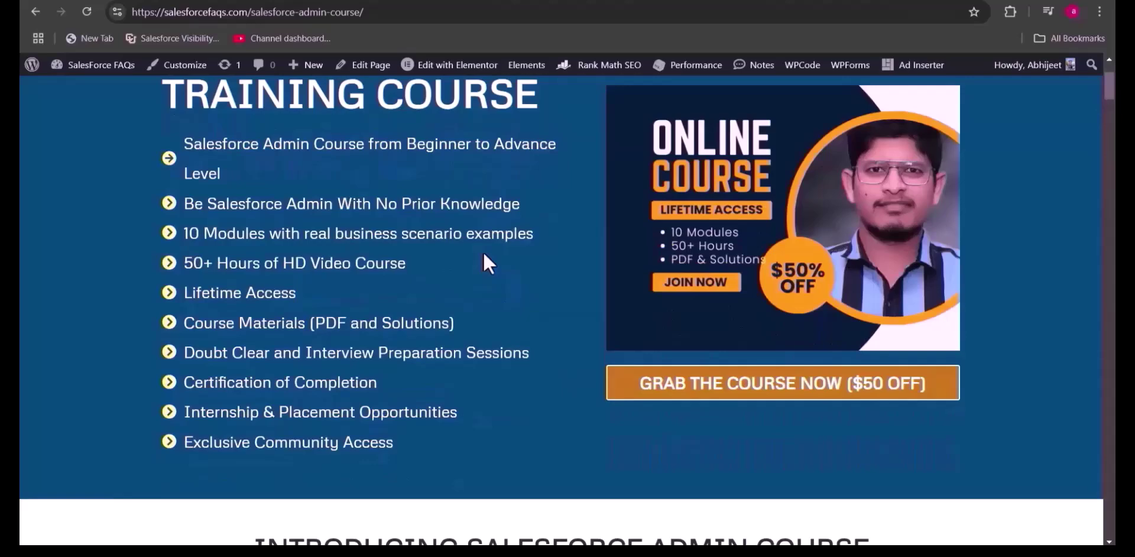
{"action": "scroll", "coordinate": [507, 255], "scroll_direction": "down", "scroll_amount": 3}
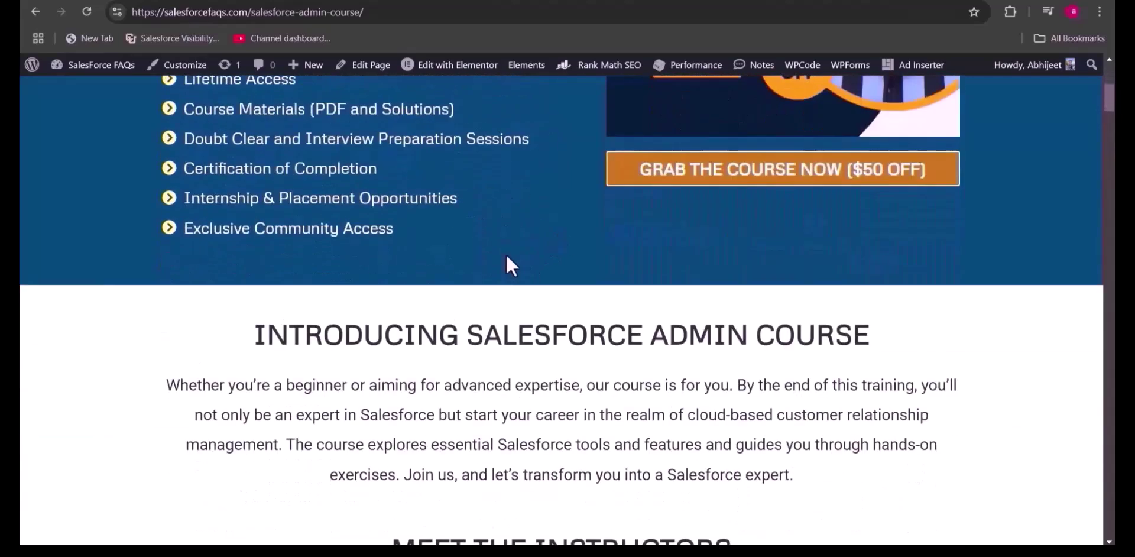
{"action": "scroll", "coordinate": [506, 255], "scroll_direction": "down", "scroll_amount": 2}
{"action": "scroll", "coordinate": [506, 254], "scroll_direction": "down", "scroll_amount": 15}
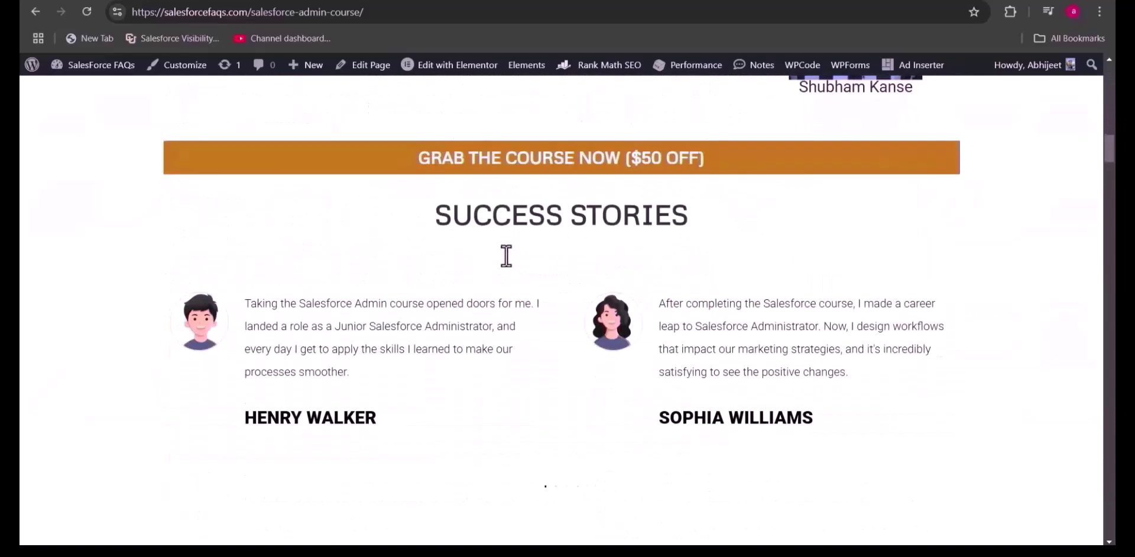
{"action": "scroll", "coordinate": [507, 254], "scroll_direction": "down", "scroll_amount": 4}
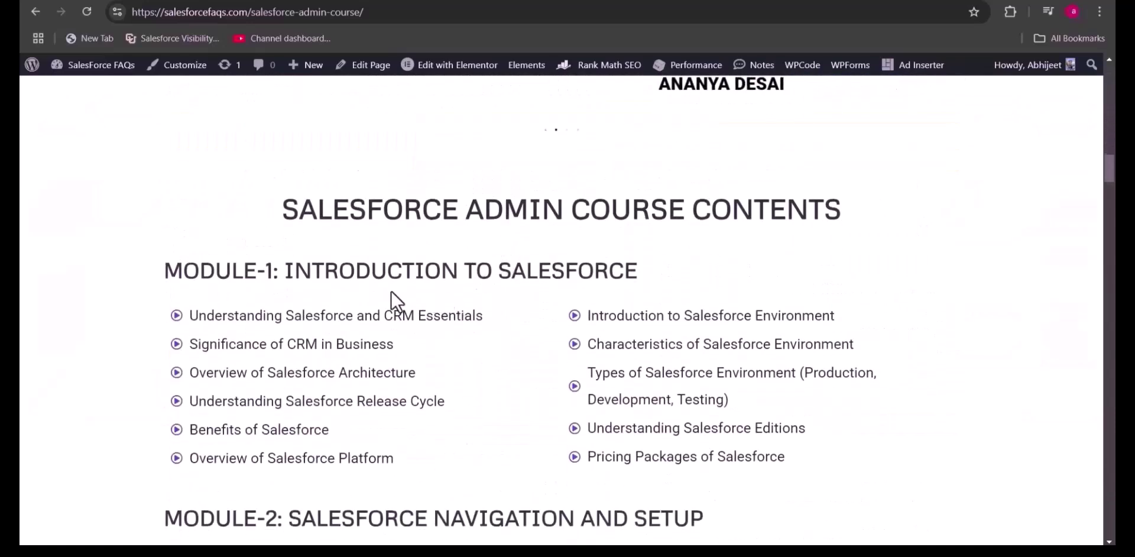
{"action": "scroll", "coordinate": [391, 291], "scroll_direction": "down", "scroll_amount": 4}
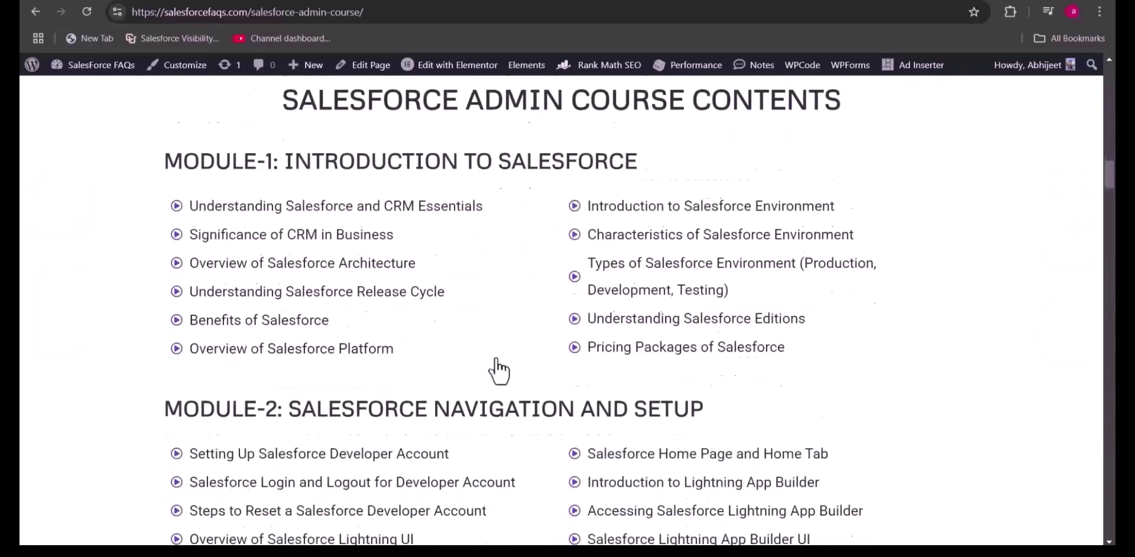
{"action": "scroll", "coordinate": [644, 309], "scroll_direction": "down", "scroll_amount": 3}
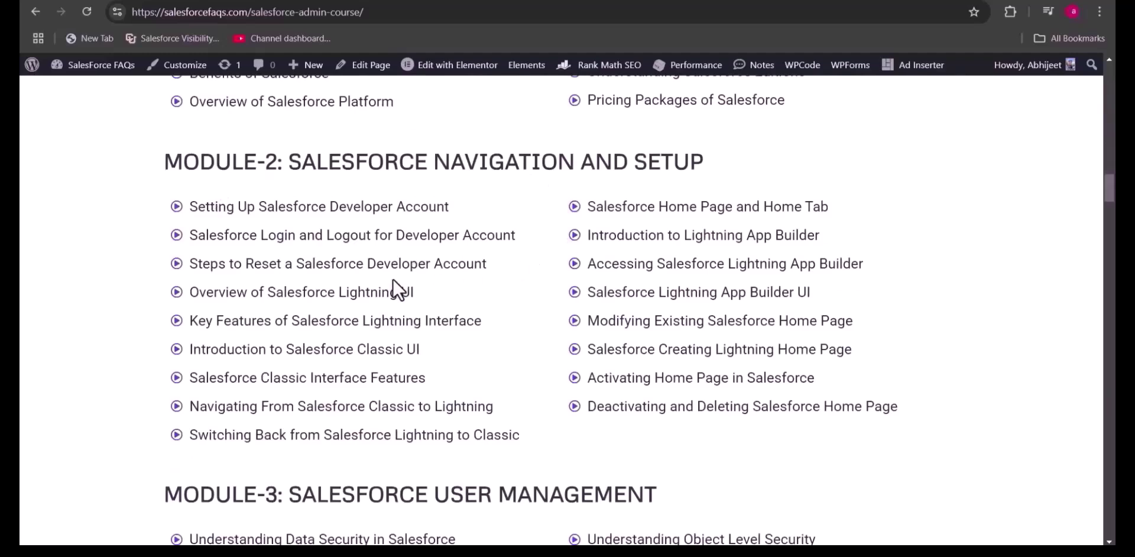
{"action": "scroll", "coordinate": [398, 290], "scroll_direction": "down", "scroll_amount": 20}
{"action": "scroll", "coordinate": [320, 335], "scroll_direction": "down", "scroll_amount": 20}
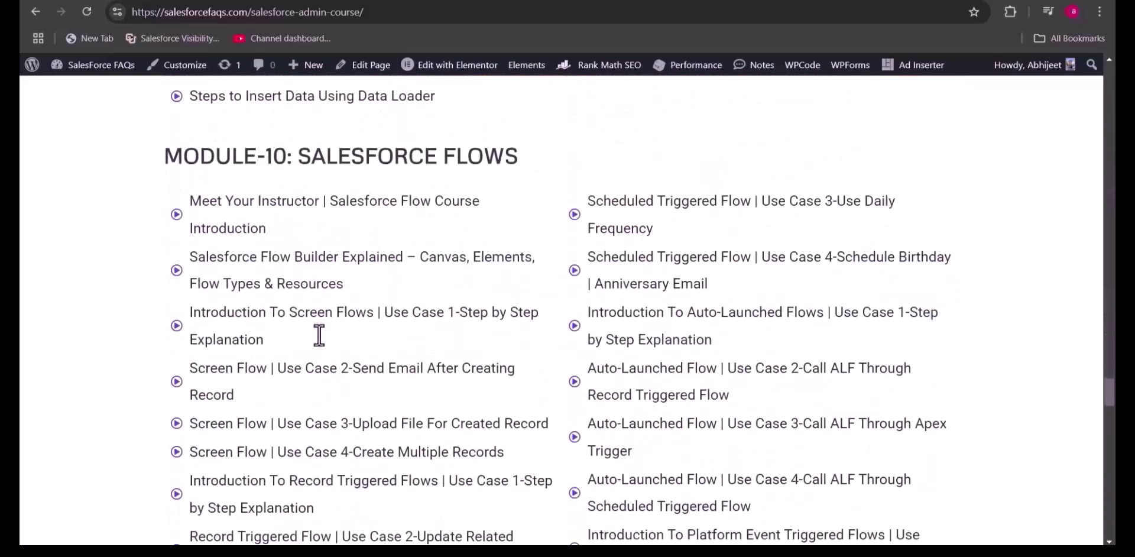
{"action": "scroll", "coordinate": [320, 336], "scroll_direction": "down", "scroll_amount": 4}
{"action": "scroll", "coordinate": [319, 336], "scroll_direction": "down", "scroll_amount": 6}
{"action": "scroll", "coordinate": [320, 340], "scroll_direction": "up", "scroll_amount": 1}
{"action": "scroll", "coordinate": [319, 340], "scroll_direction": "down", "scroll_amount": 3}
{"action": "scroll", "coordinate": [319, 340], "scroll_direction": "up", "scroll_amount": 3}
{"action": "scroll", "coordinate": [351, 349], "scroll_direction": "down", "scroll_amount": 7}
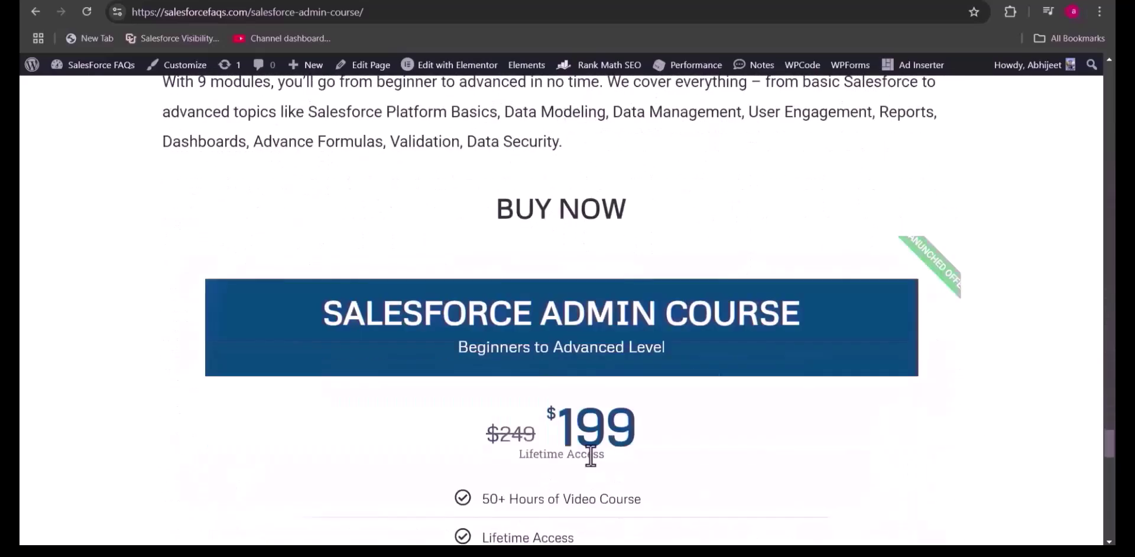
{"action": "scroll", "coordinate": [594, 483], "scroll_direction": "down", "scroll_amount": 2}
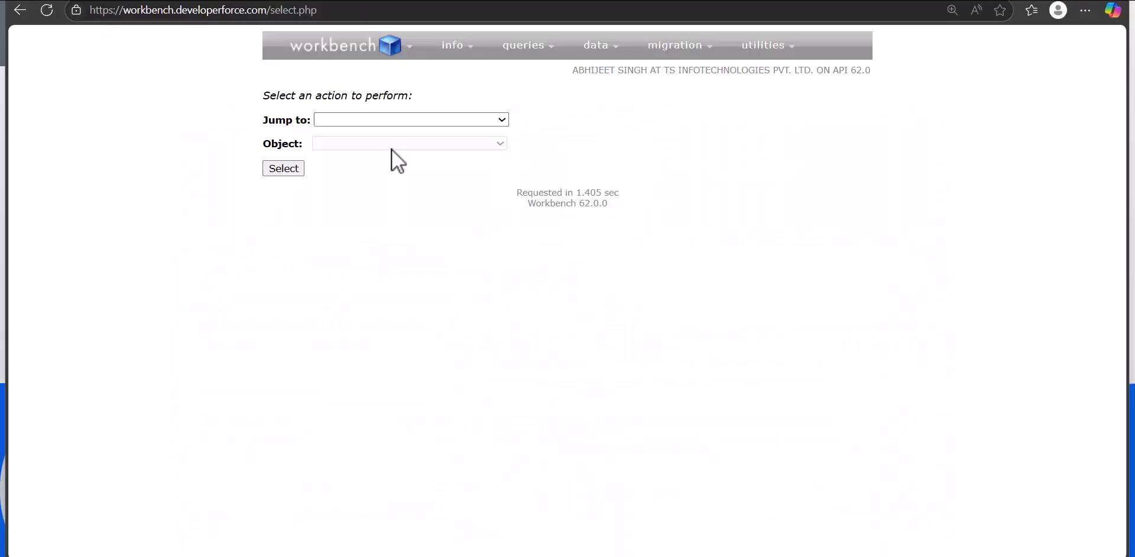
- Open the SOQL Query builder for the Account object
{"action": "left_click", "coordinate": [410, 124]}
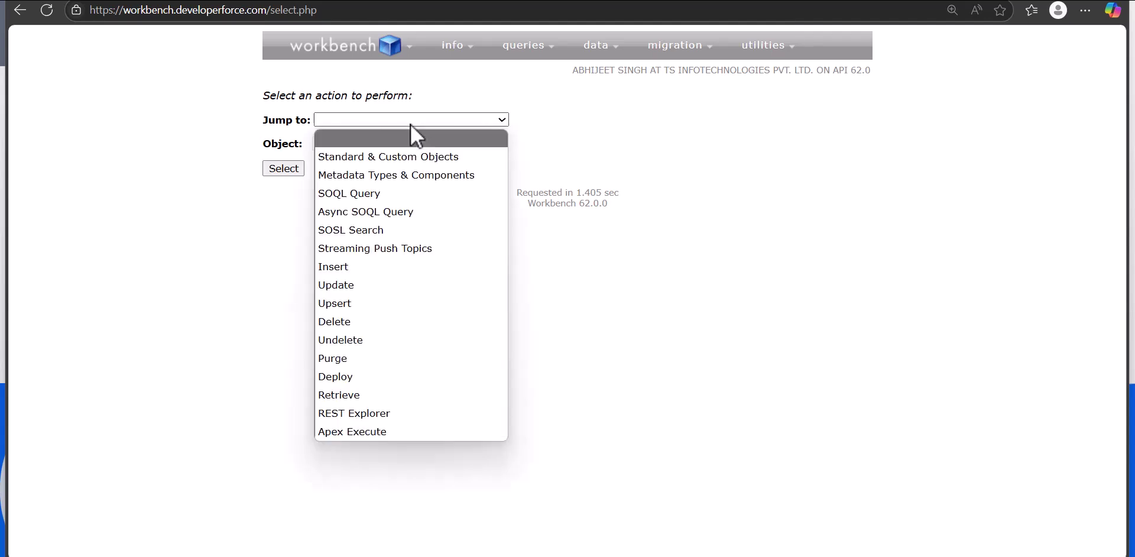
{"action": "left_click", "coordinate": [385, 198]}
{"action": "left_click", "coordinate": [367, 144]}
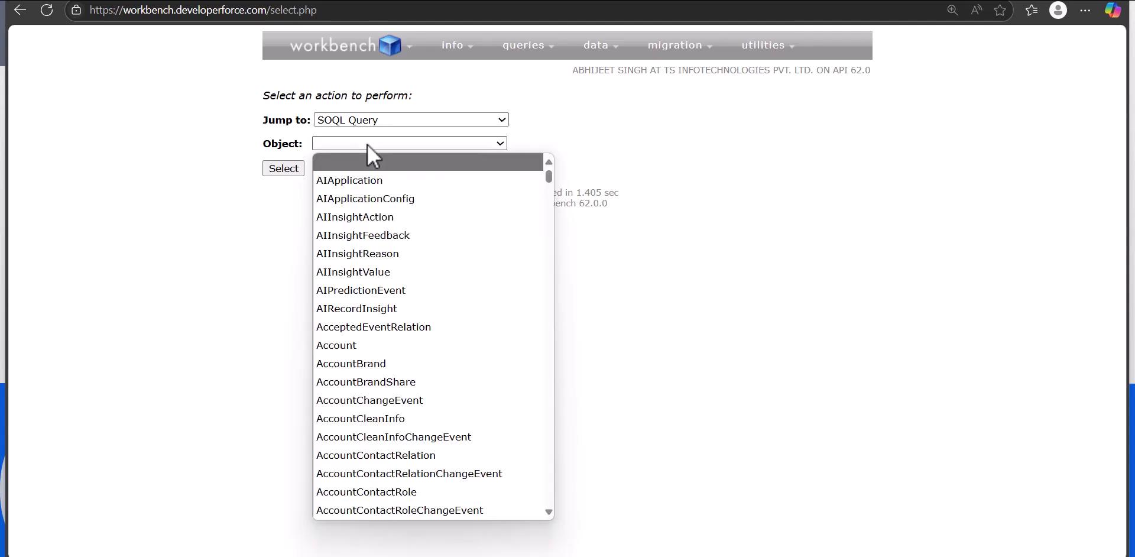
{"action": "left_click", "coordinate": [403, 348]}
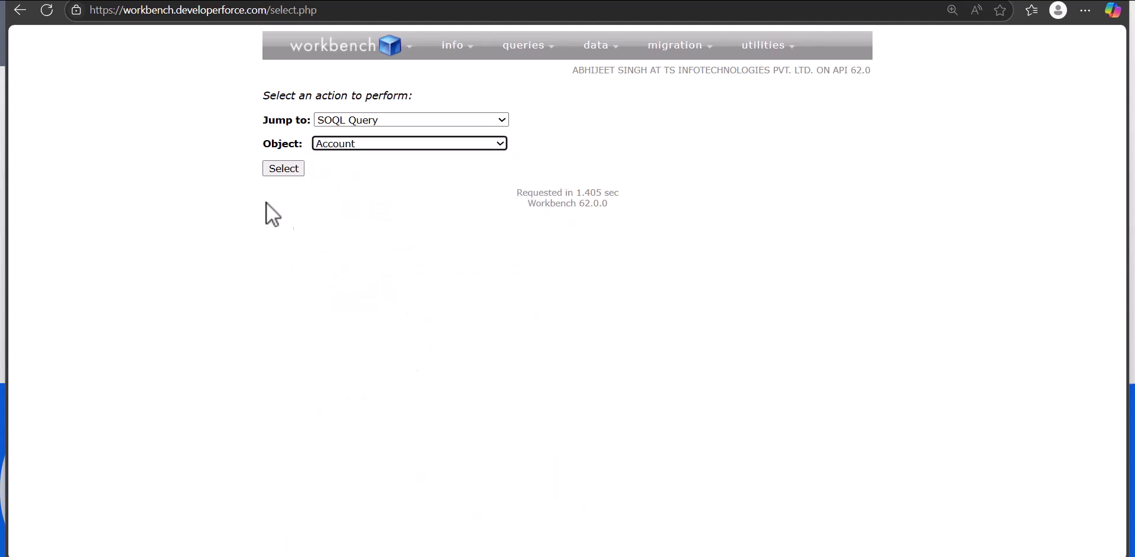
{"action": "left_click", "coordinate": [289, 173]}
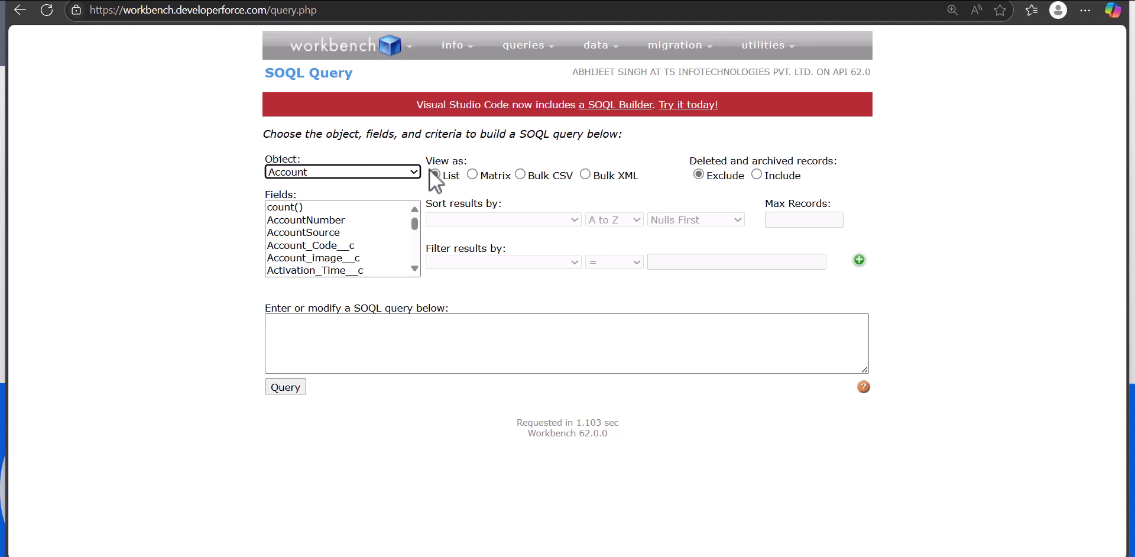
- Set the query output to Bulk CSV and select the AccountNumber, AnnualRevenue and BillingCity fields
{"action": "left_click", "coordinate": [520, 175]}
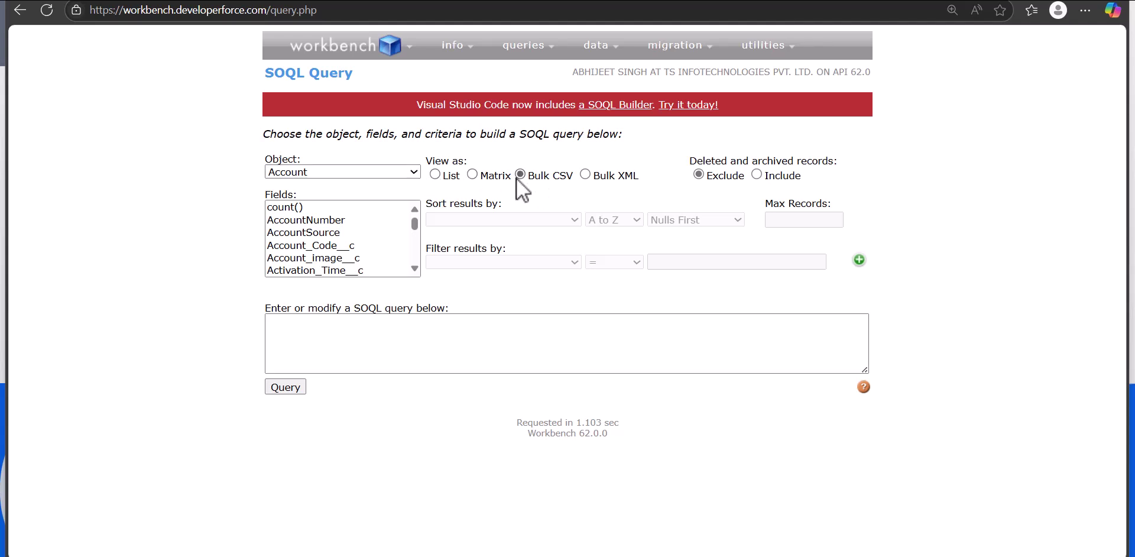
{"action": "left_click", "coordinate": [347, 222]}
{"action": "key", "text": "ctrl+minus"}
{"action": "key", "text": "ctrl+plus"}
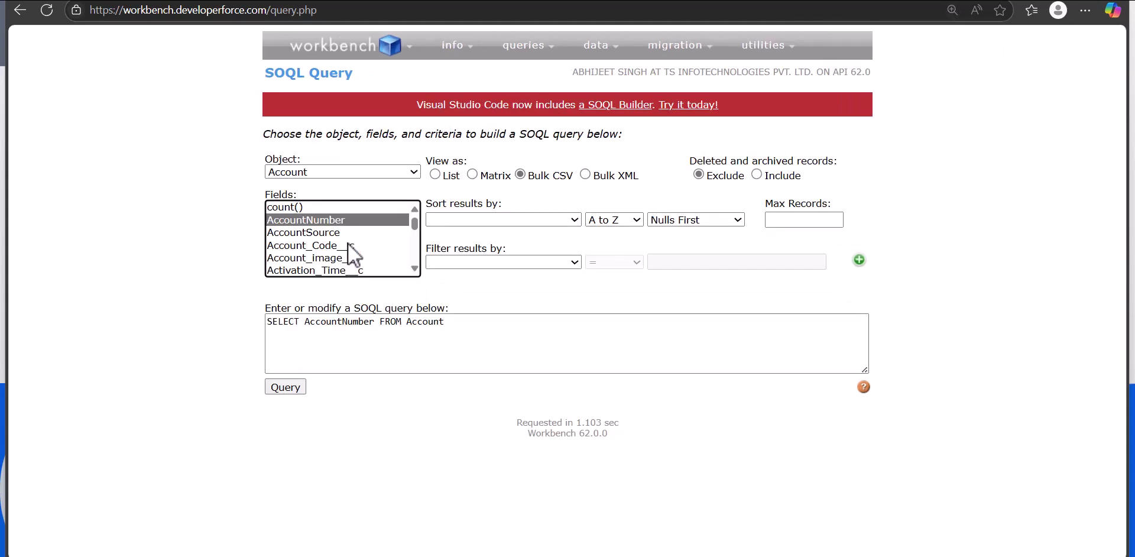
{"action": "scroll", "coordinate": [348, 243], "scroll_direction": "down", "scroll_amount": 1}
{"action": "left_click", "coordinate": [342, 239], "text": "ctrl"}
{"action": "left_click", "coordinate": [341, 258], "text": "ctrl"}
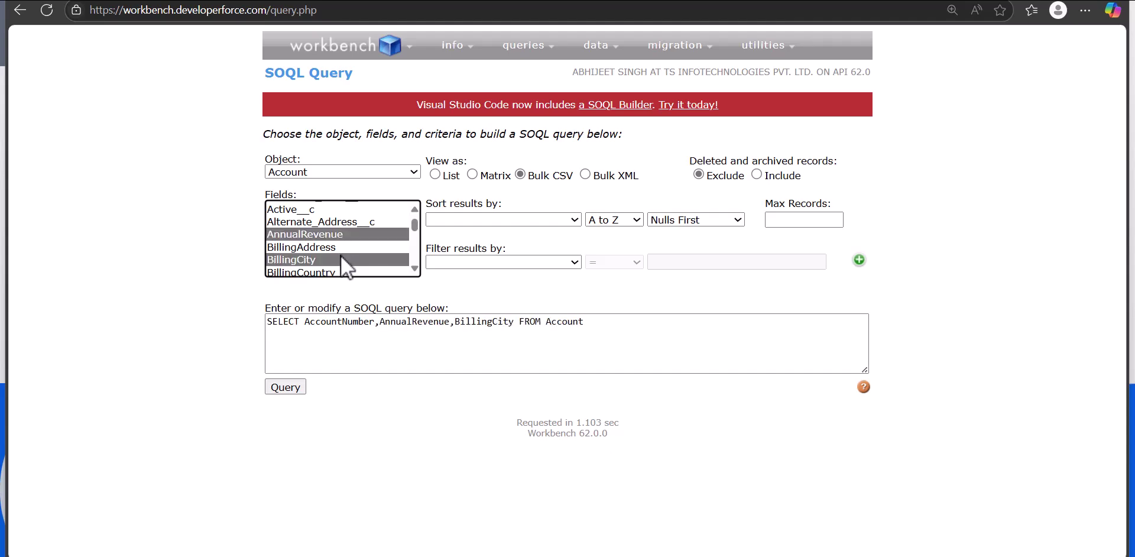
- Add the Id, Industry and Name fields to the Account query's field selection
{"action": "key", "text": "ctrl+minus"}
{"action": "key", "text": "ctrl+plus"}
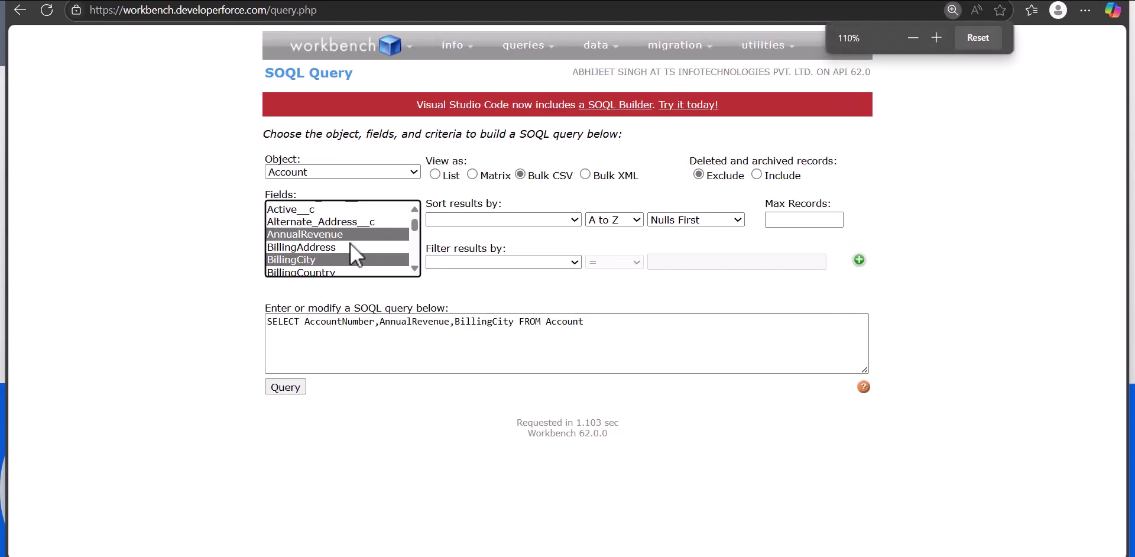
{"action": "key", "text": "ctrl+minus"}
{"action": "key", "text": "ctrl+plus"}
{"action": "key", "text": "ctrl+plus"}
{"action": "scroll", "coordinate": [258, 293], "scroll_direction": "down", "scroll_amount": 4}
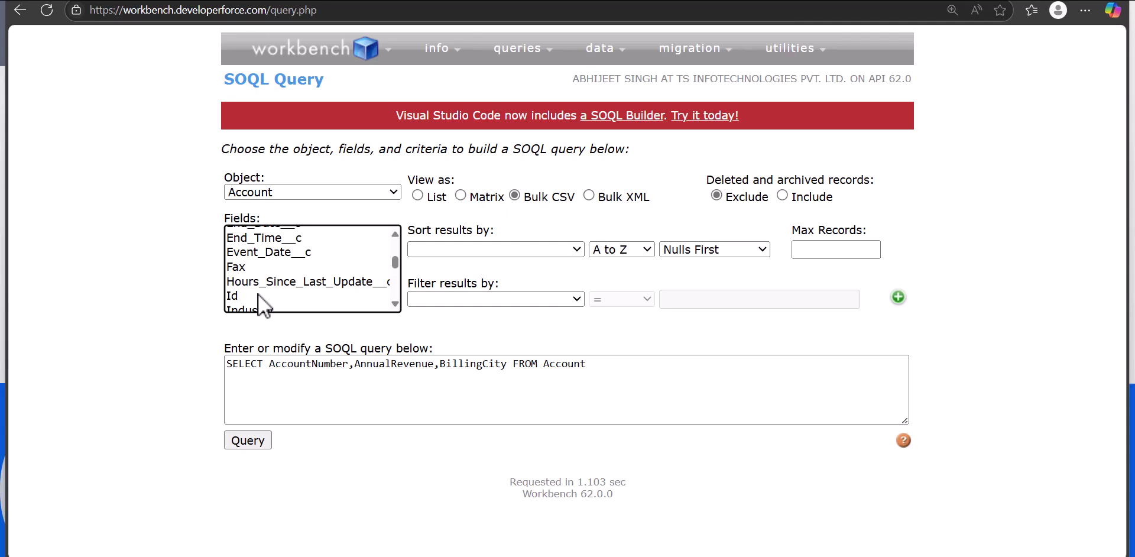
{"action": "left_click", "coordinate": [270, 295], "text": "ctrl"}
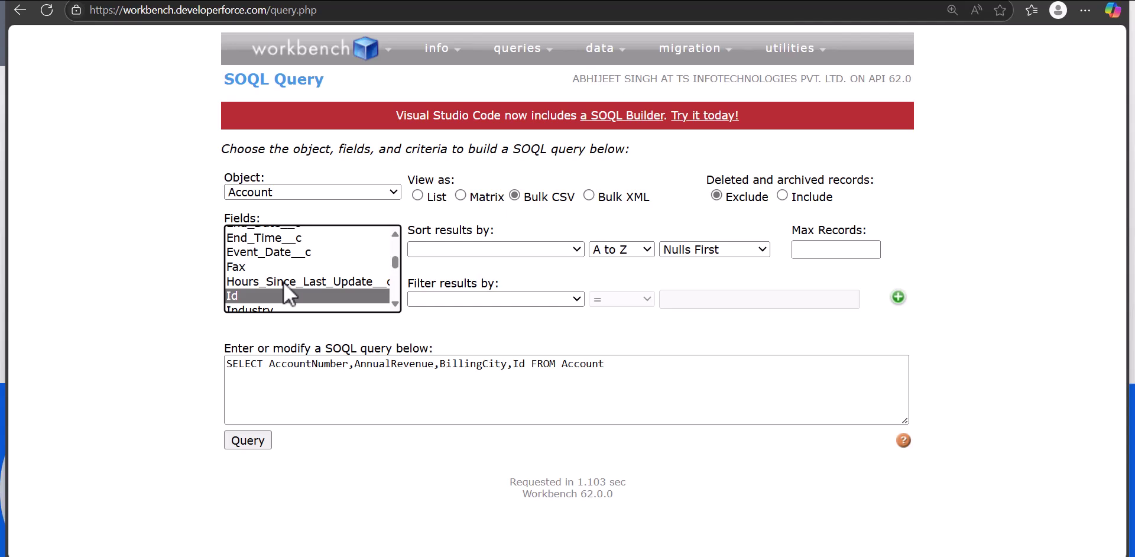
{"action": "scroll", "coordinate": [295, 278], "scroll_direction": "down", "scroll_amount": 2}
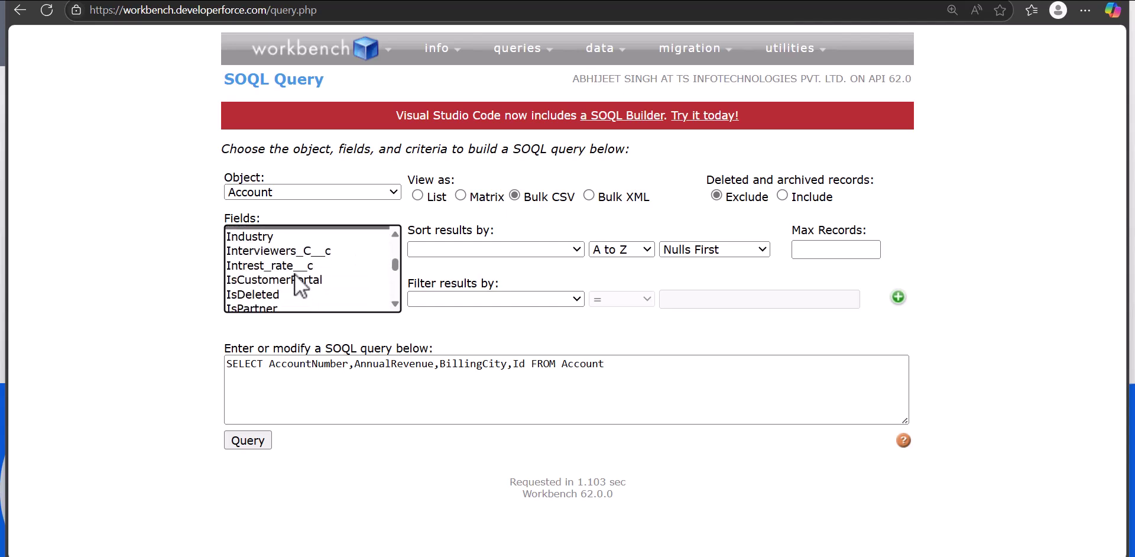
{"action": "left_click", "coordinate": [276, 240], "text": "ctrl"}
{"action": "scroll", "coordinate": [295, 268], "scroll_direction": "down", "scroll_amount": 2}
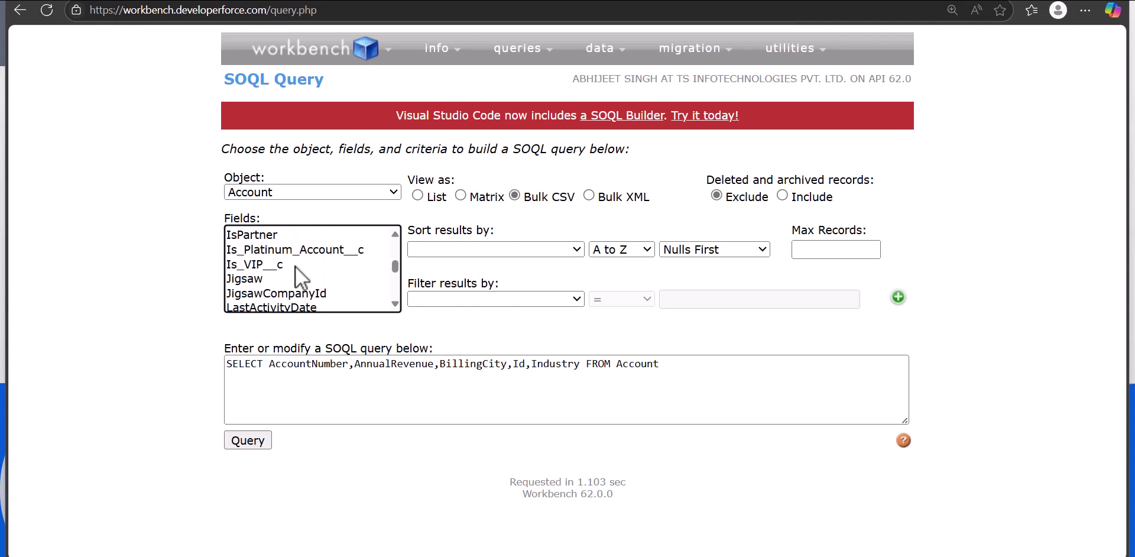
{"action": "scroll", "coordinate": [293, 279], "scroll_direction": "down", "scroll_amount": 3}
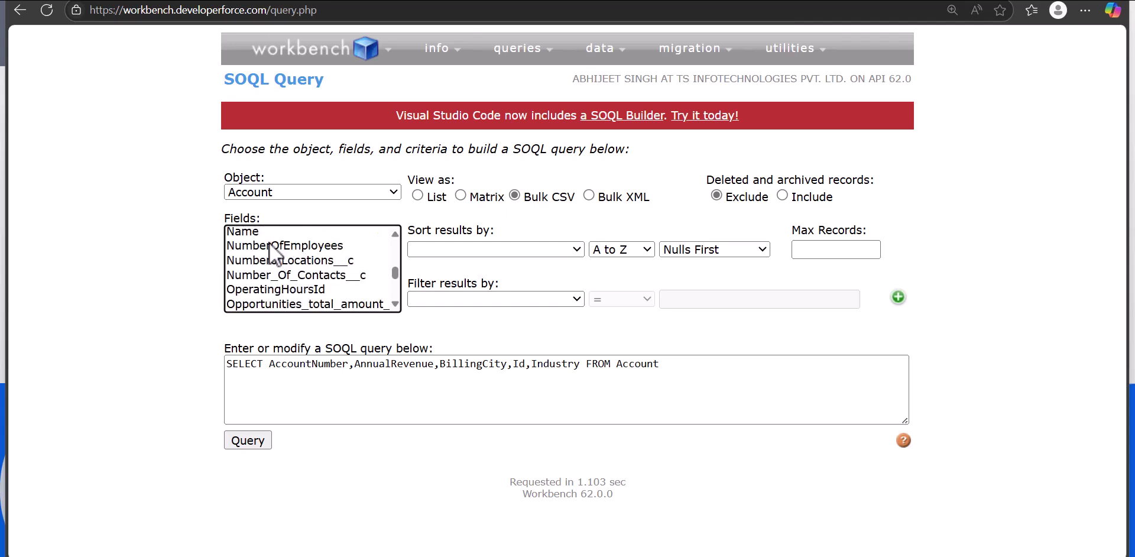
{"action": "left_click", "coordinate": [265, 233], "text": "ctrl"}
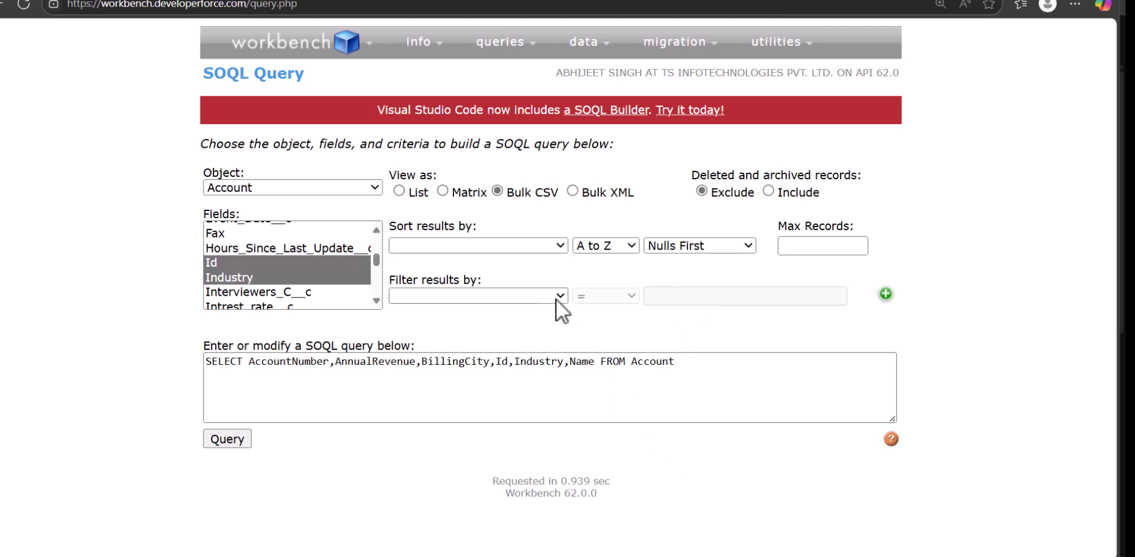
- Sort the query results by AccountNumber from A to Z with nulls first
{"action": "left_click", "coordinate": [513, 242]}
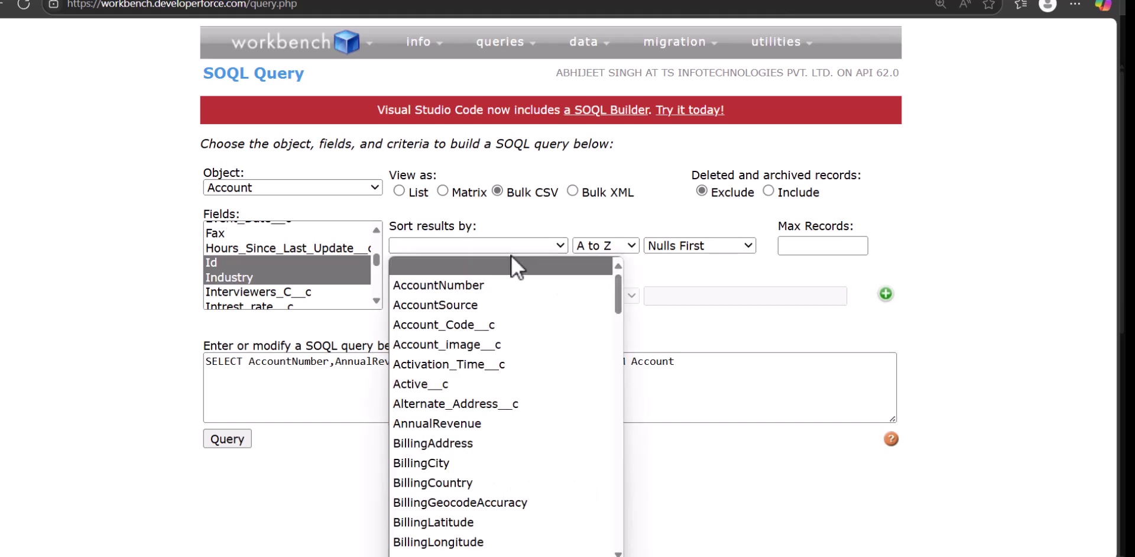
{"action": "left_click", "coordinate": [495, 290]}
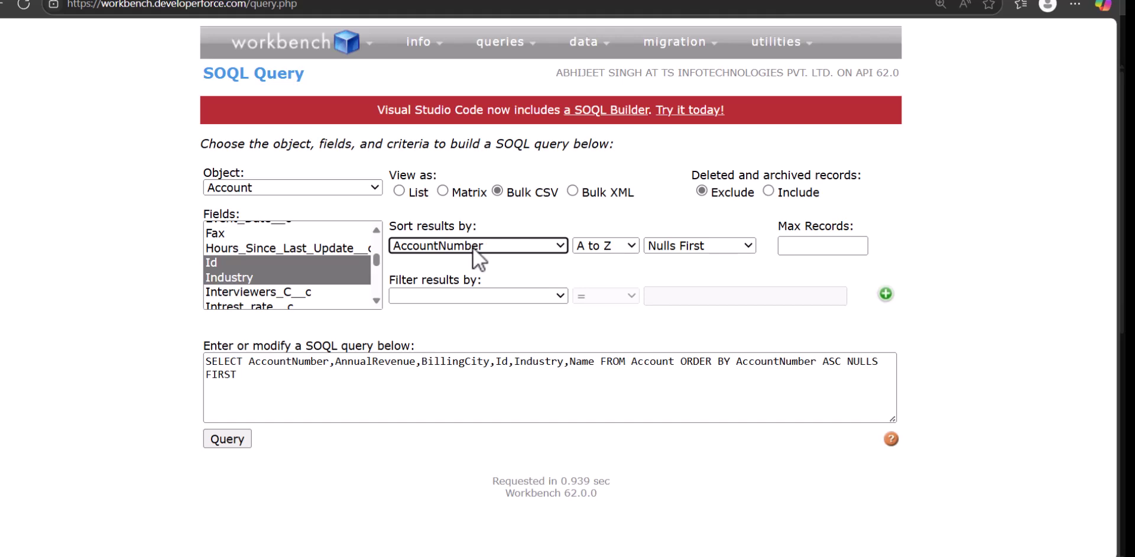
{"action": "key", "text": "Tab"}
{"action": "key", "text": "Tab"}
- Limit the query to a maximum of 10 records and check the LIMIT clause in the query text
{"action": "left_click", "coordinate": [808, 249]}
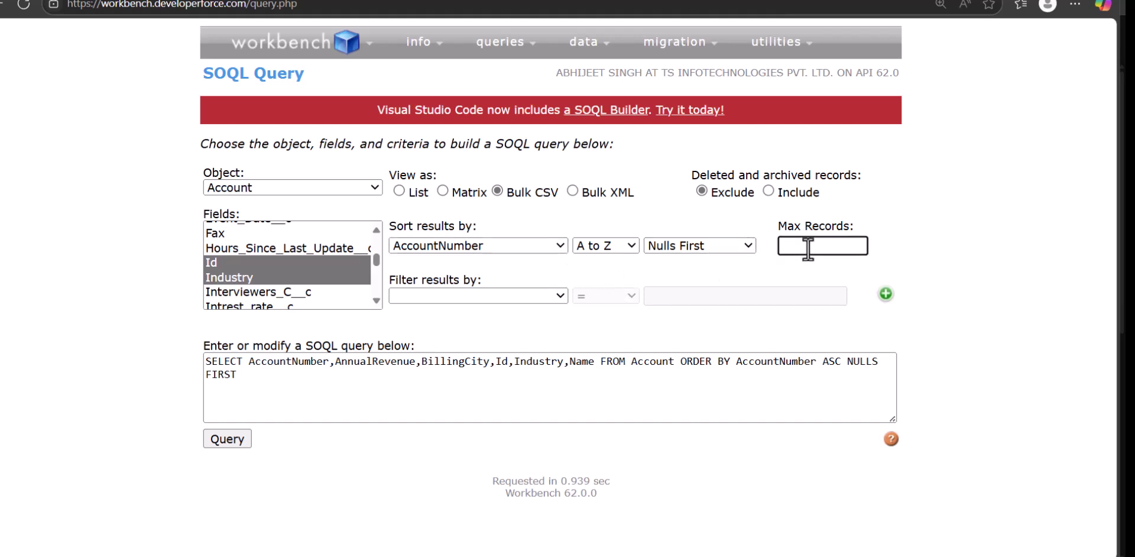
{"action": "type", "text": "10"}
{"action": "left_click_drag", "start_coordinate": [298, 380], "coordinate": [243, 381]}
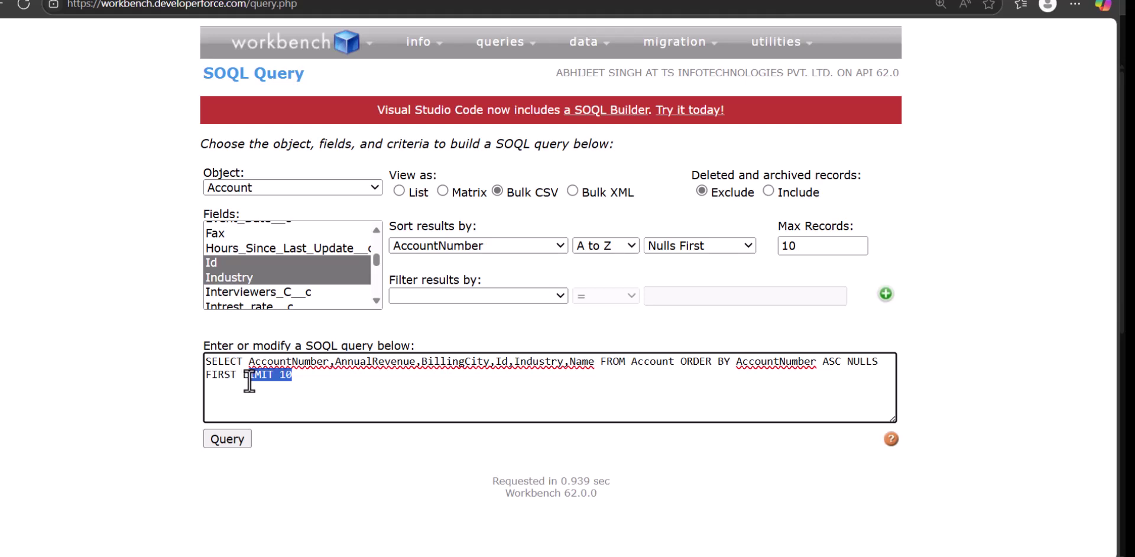
{"action": "left_click", "coordinate": [314, 377]}
- Filter the Account query to records whose Type equals Technology Partner
{"action": "left_click", "coordinate": [415, 307]}
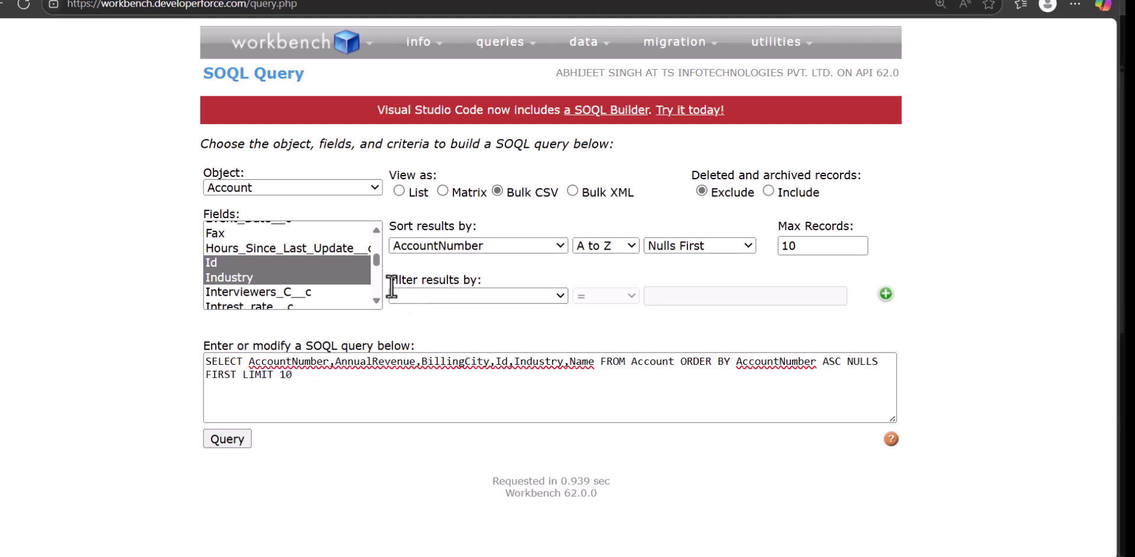
{"action": "left_click", "coordinate": [494, 298]}
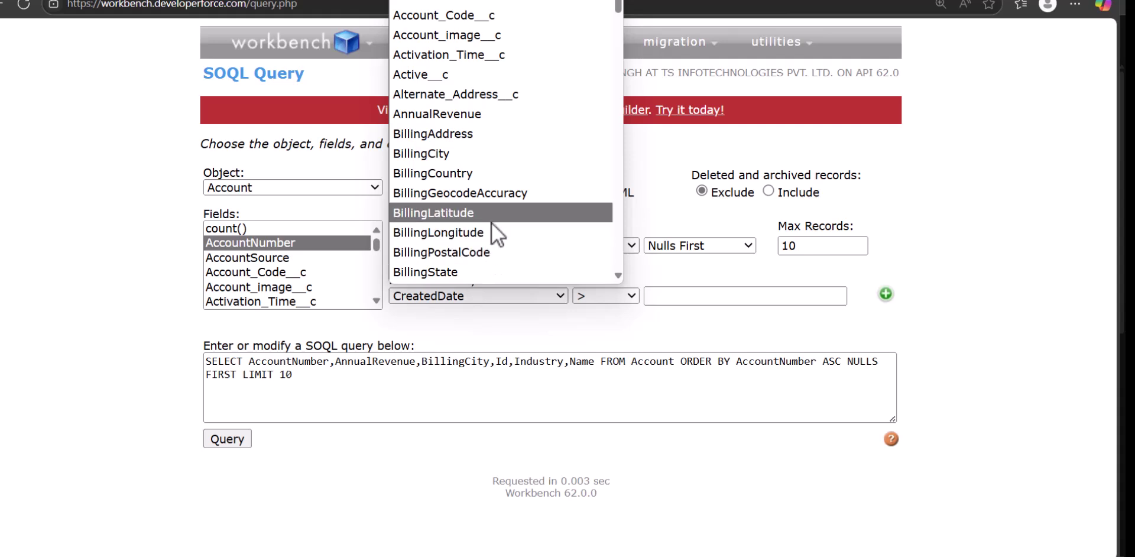
{"action": "scroll", "coordinate": [491, 223], "scroll_direction": "down", "scroll_amount": 4}
{"action": "scroll", "coordinate": [491, 222], "scroll_direction": "down", "scroll_amount": 10}
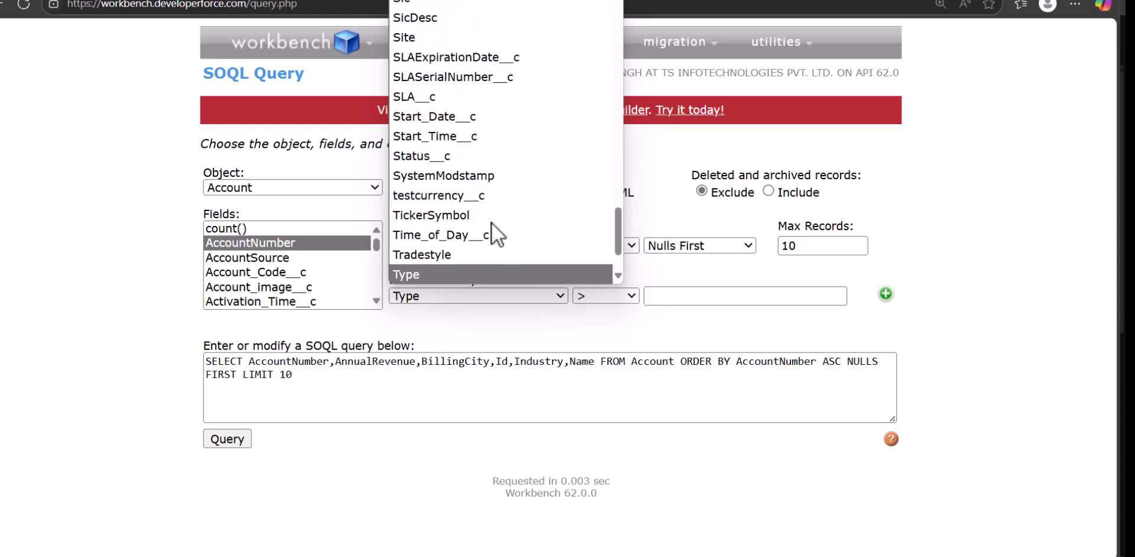
{"action": "left_click", "coordinate": [479, 273]}
{"action": "left_click", "coordinate": [605, 295]}
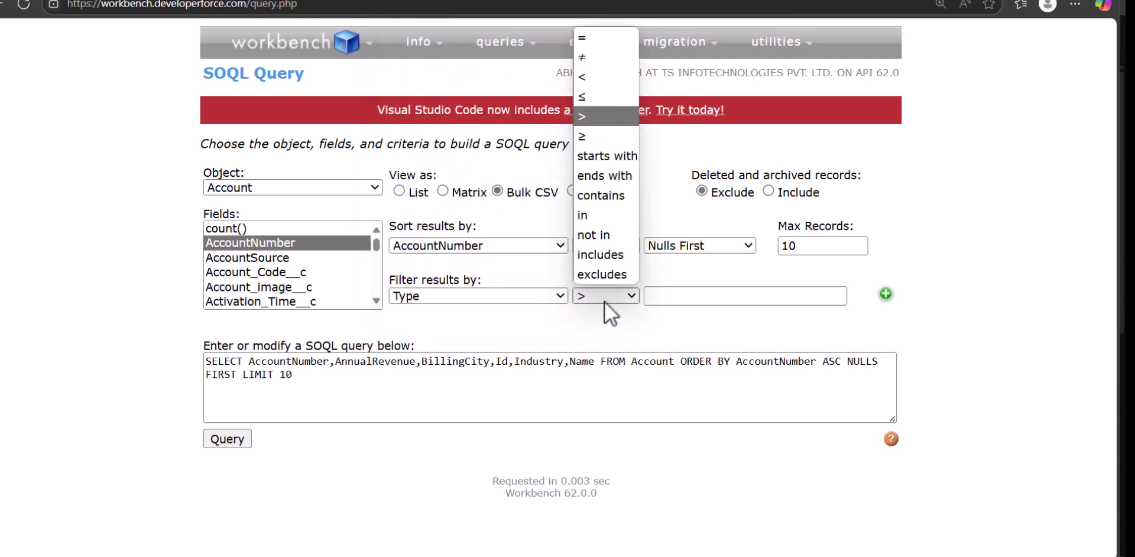
{"action": "left_click", "coordinate": [605, 39]}
{"action": "left_click", "coordinate": [697, 294]}
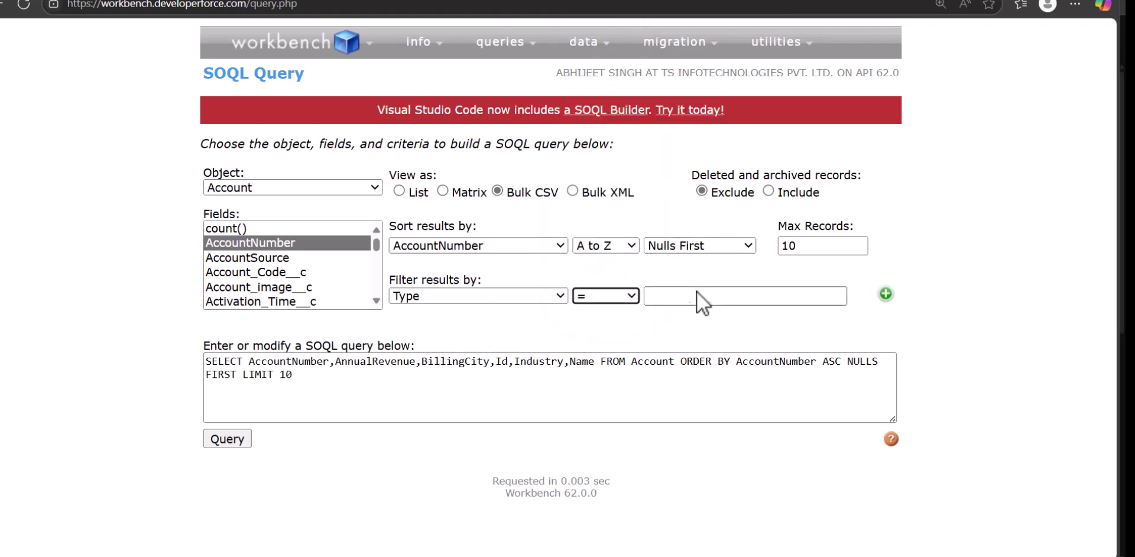
{"action": "type", "text": "Technology Partner"}
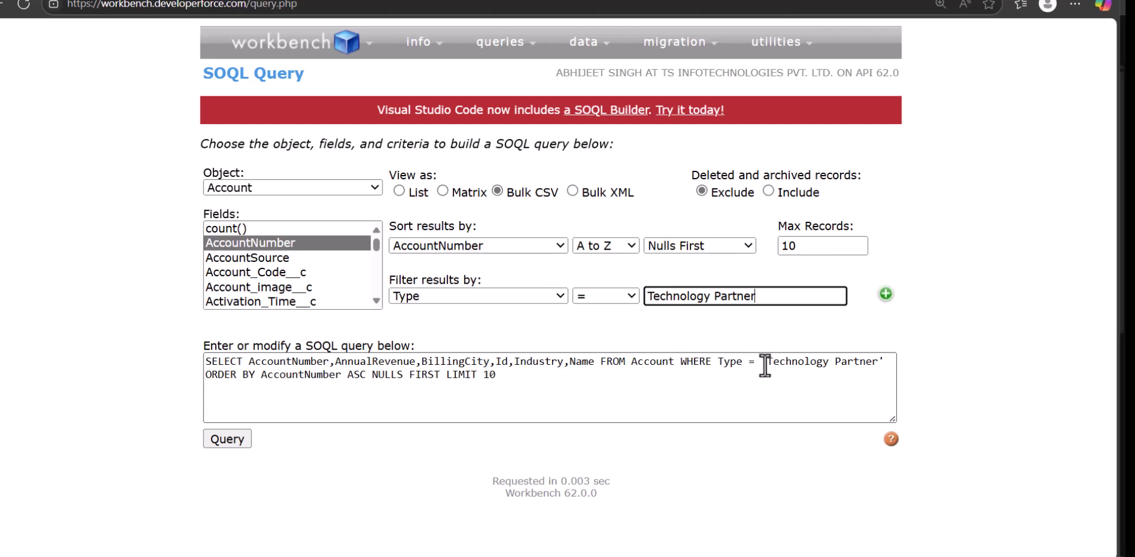
- Add two more blank filter rows below the Type filter and run the SOQL query
{"action": "left_click", "coordinate": [885, 294]}
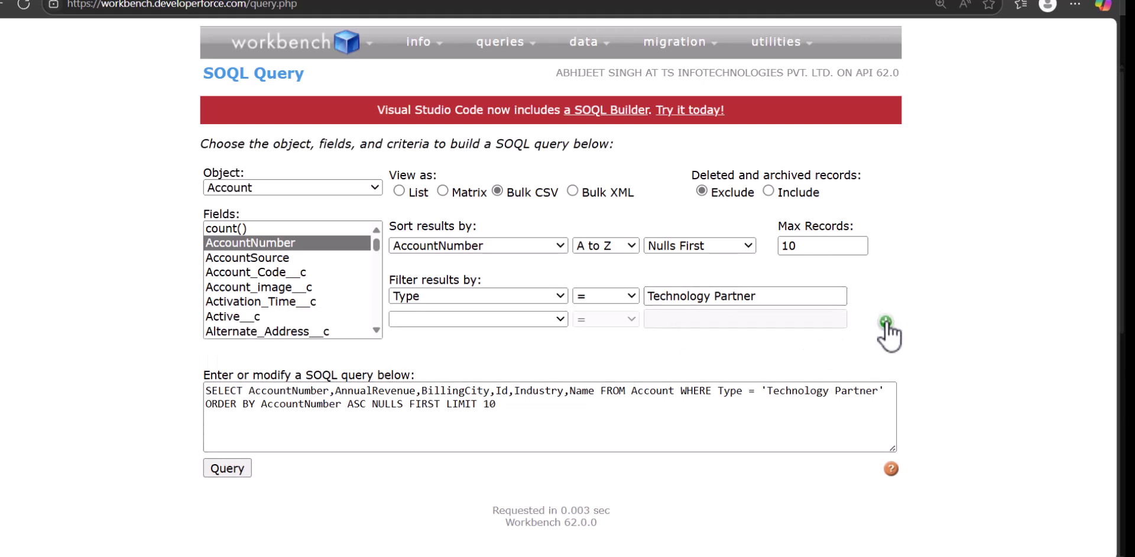
{"action": "left_click", "coordinate": [886, 322]}
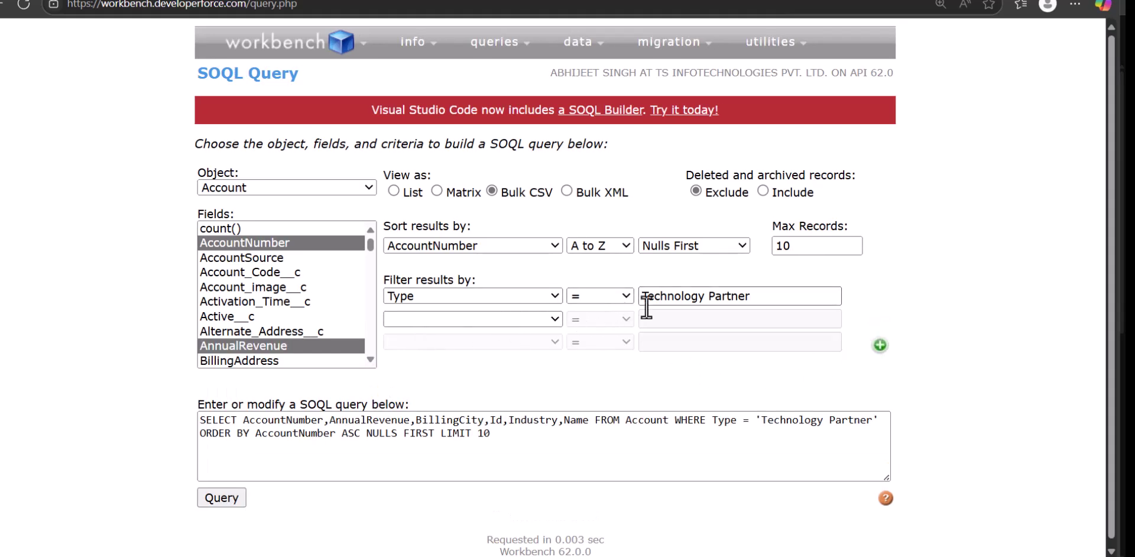
{"action": "scroll", "coordinate": [514, 339], "scroll_direction": "down", "scroll_amount": 1}
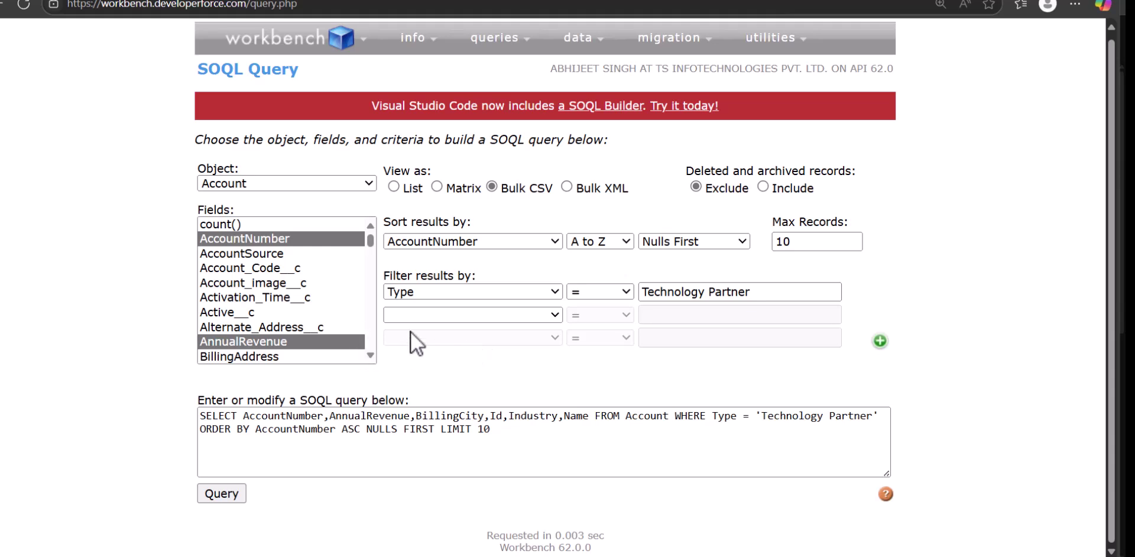
{"action": "left_click", "coordinate": [219, 500]}
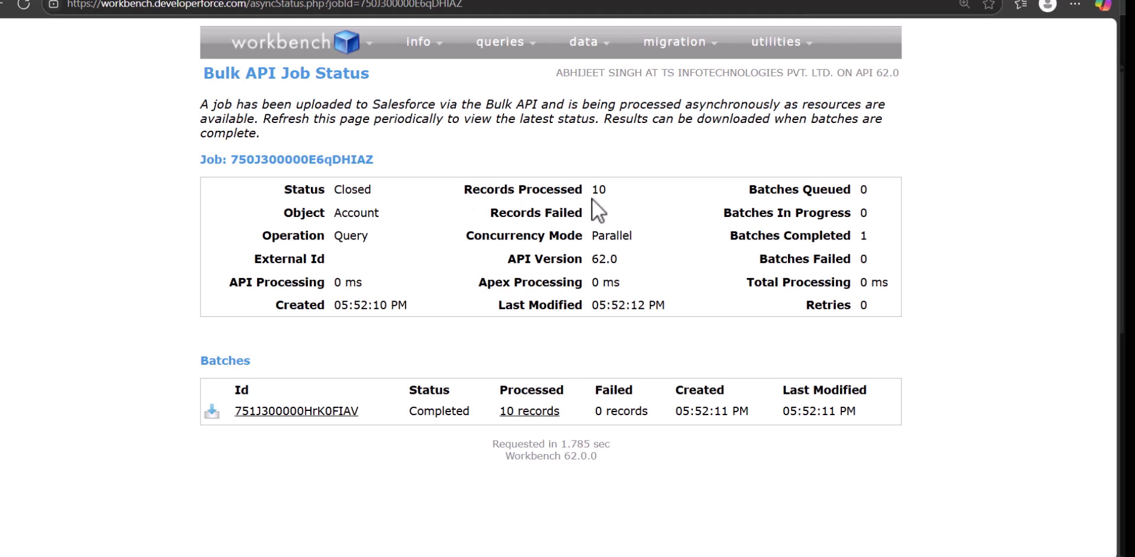
- Download the completed batch's result CSV to open in Excel, and widen the AccountNumber through Industry columns
{"action": "left_click", "coordinate": [214, 418]}
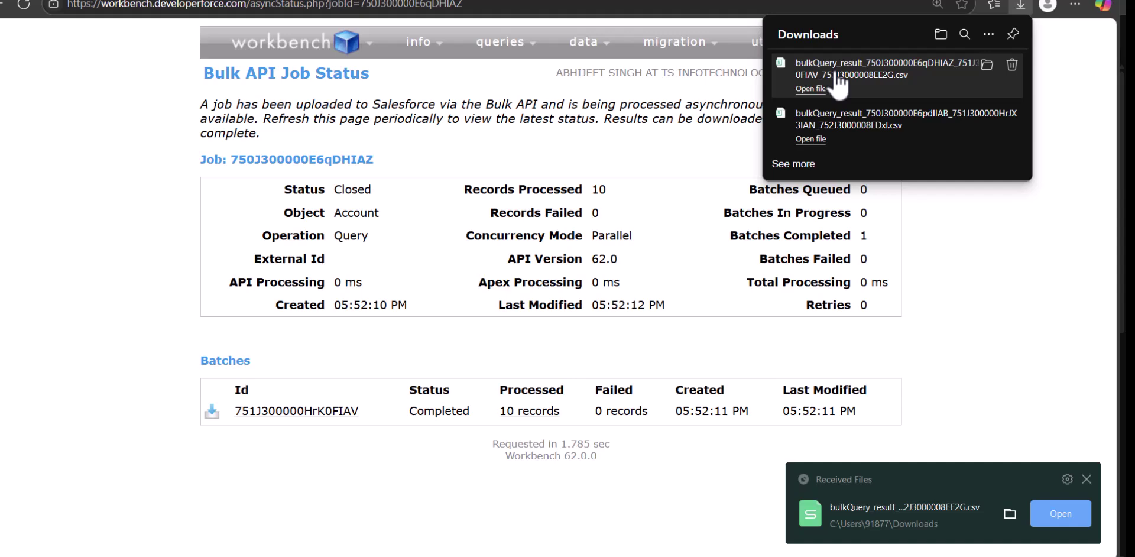
{"action": "left_click", "coordinate": [811, 88]}
{"action": "left_click", "coordinate": [1086, 480]}
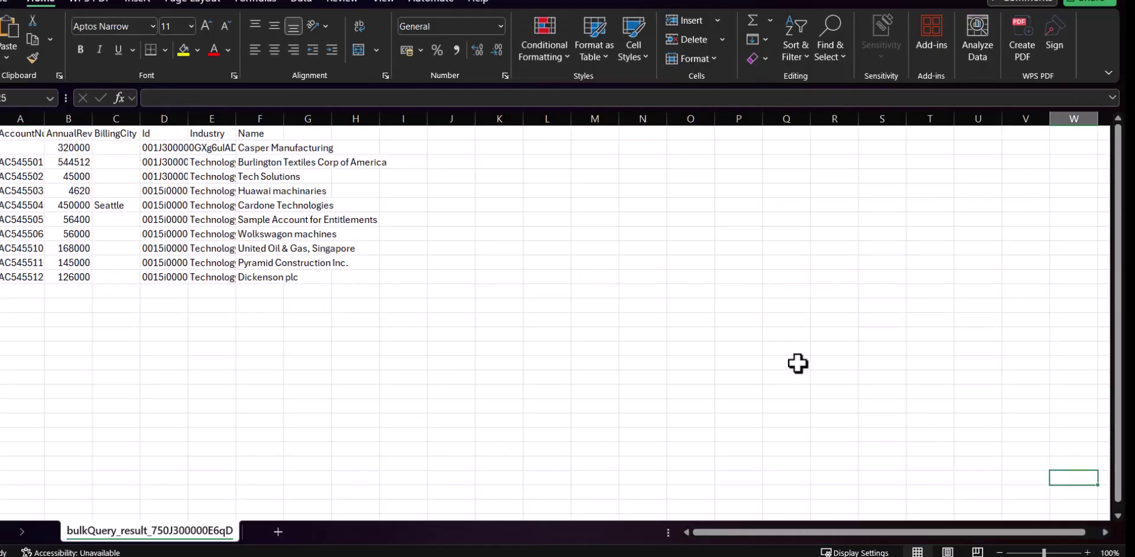
{"action": "left_click_drag", "start_coordinate": [44, 118], "coordinate": [510, 118]}
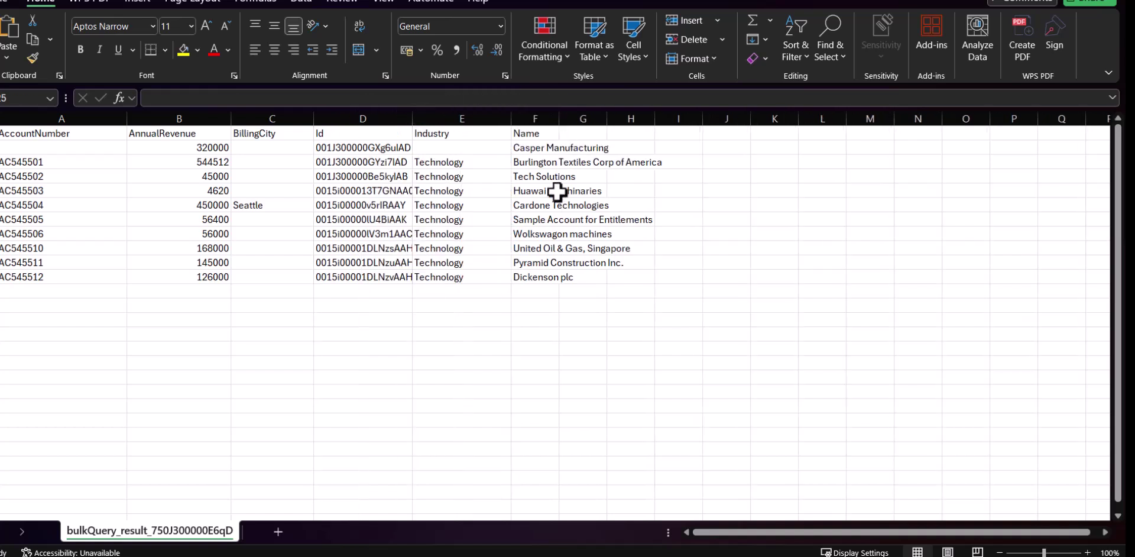